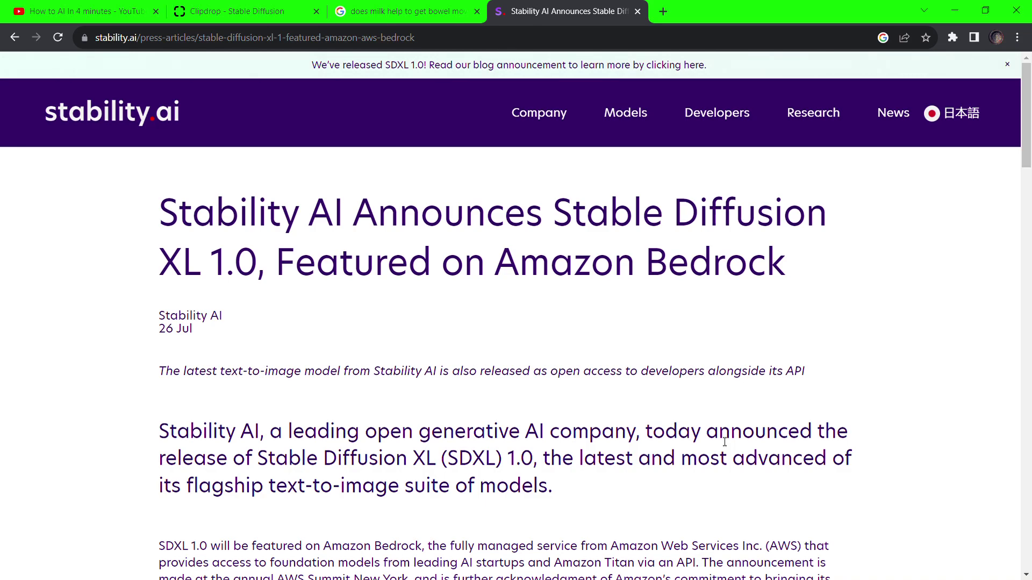
pyautogui.scroll(-6, 724, 442)
pyautogui.scroll(-4, 723, 442)
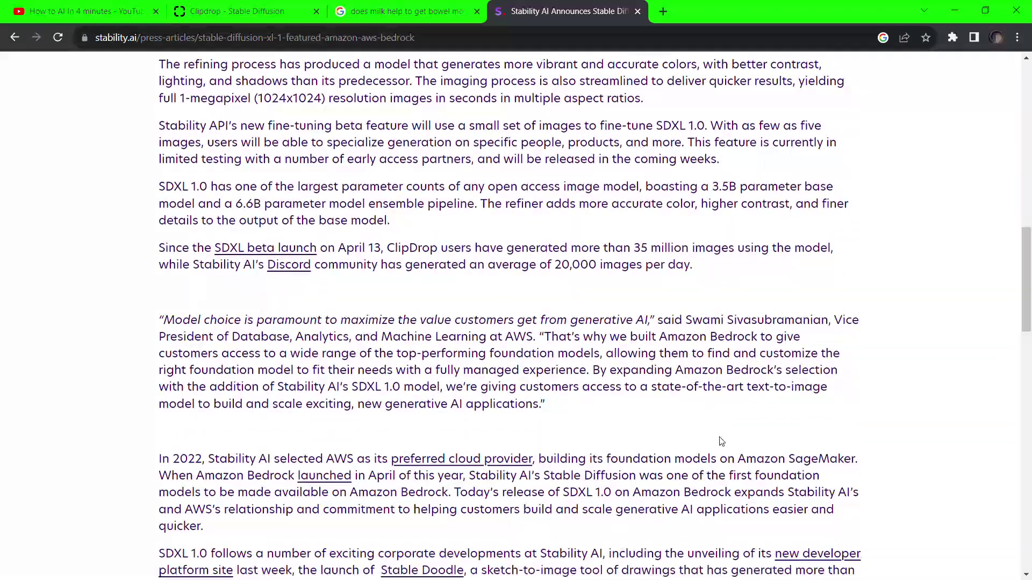
pyautogui.scroll(-2, 721, 441)
pyautogui.scroll(-3, 722, 442)
pyautogui.scroll(-1, 720, 442)
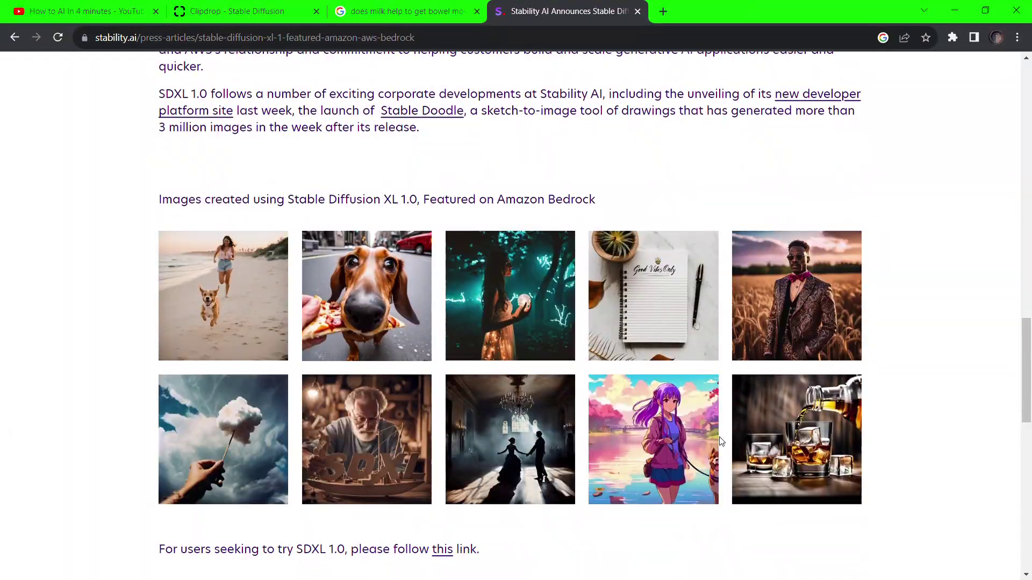
pyautogui.scroll(-1, 721, 442)
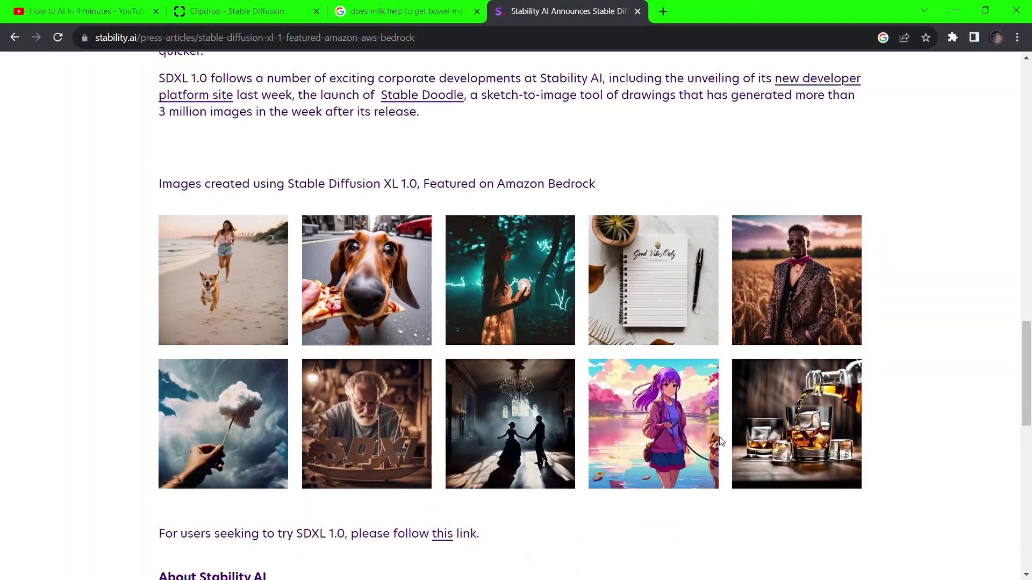
# - Enlarge the beach-and-dog example and page through six more, ending on the old man's wooden boat
pyautogui.click(273, 298)
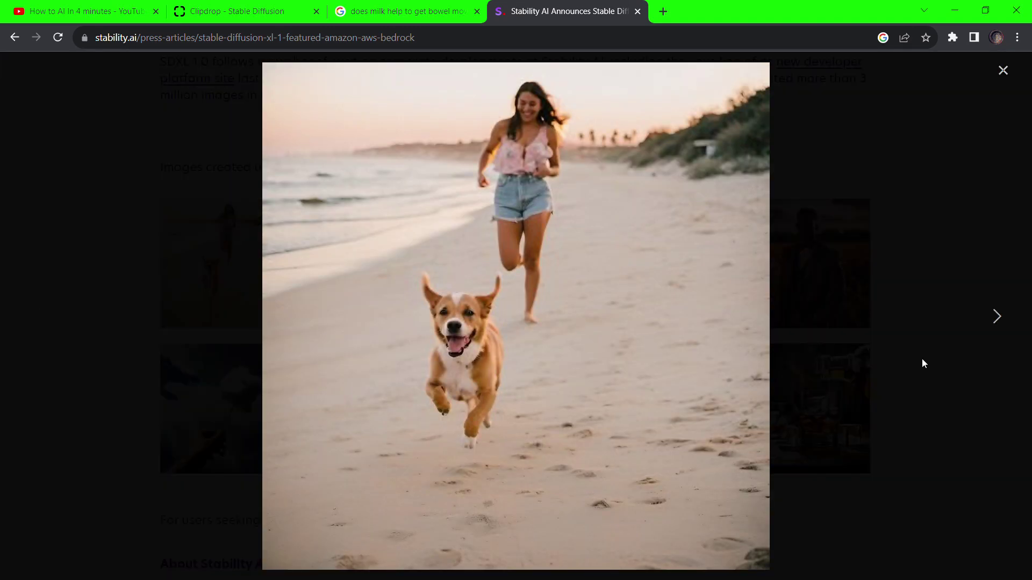
pyautogui.click(1001, 323)
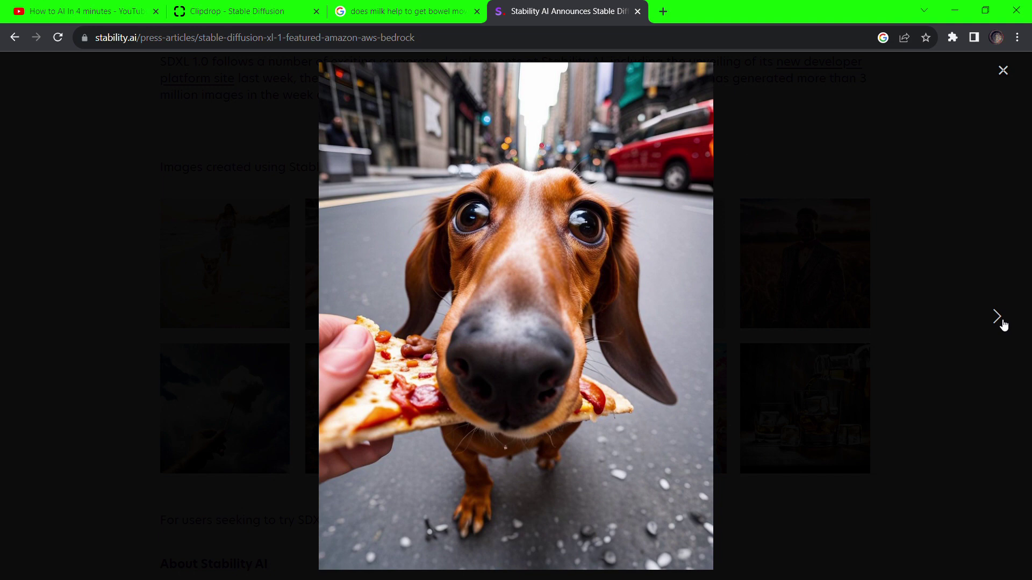
pyautogui.click(1000, 323)
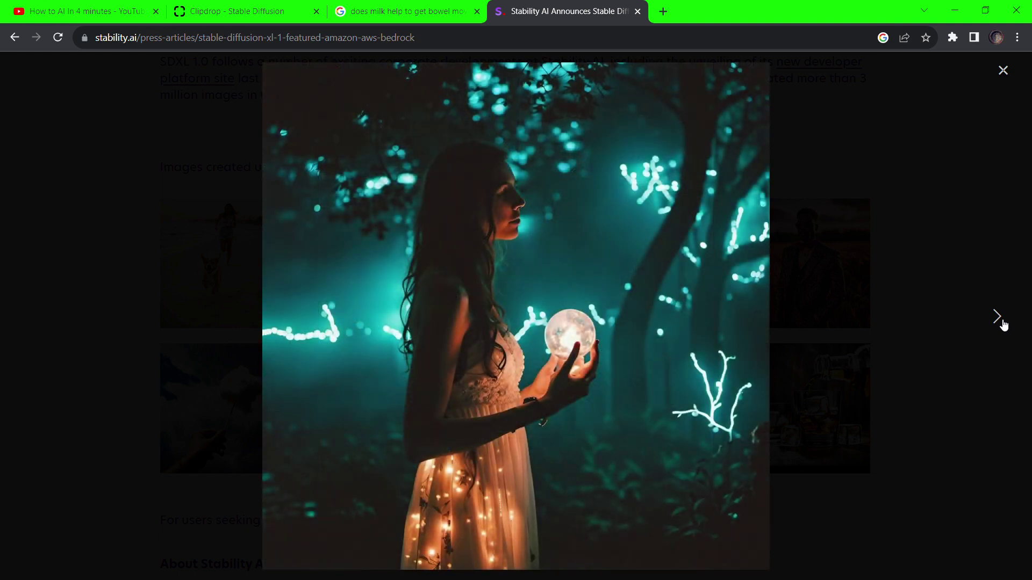
pyautogui.click(1001, 323)
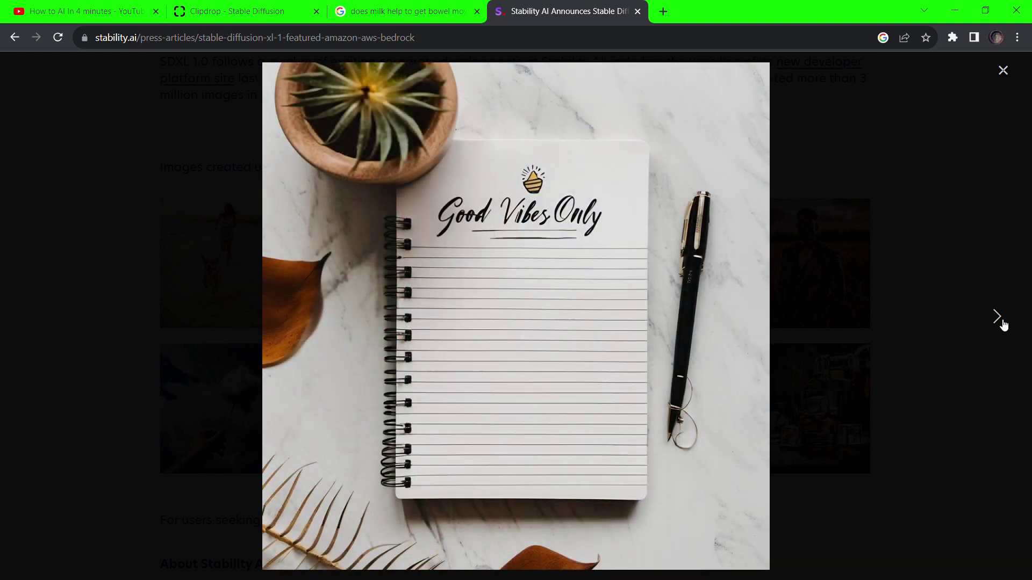
pyautogui.click(1000, 322)
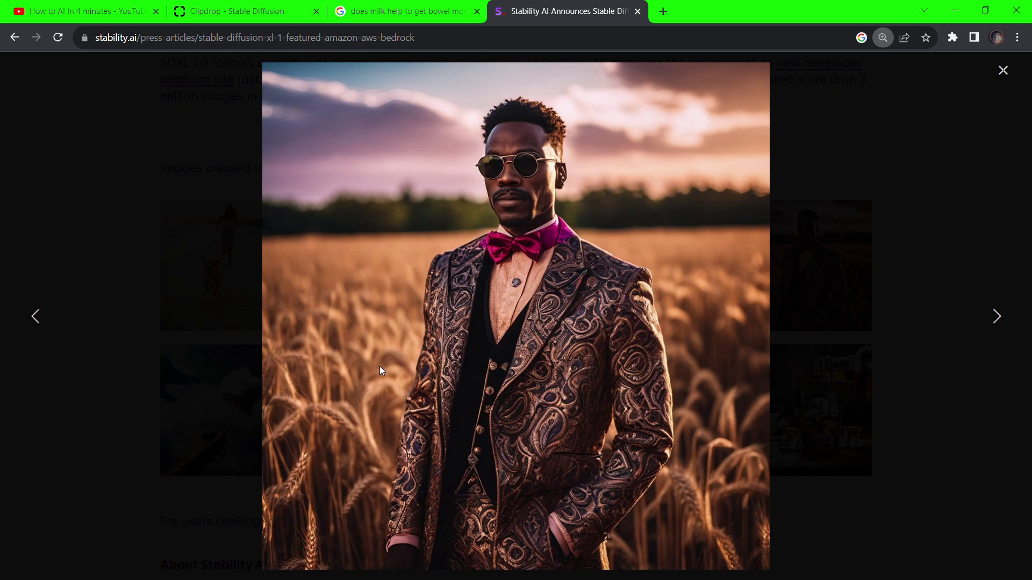
pyautogui.click(998, 318)
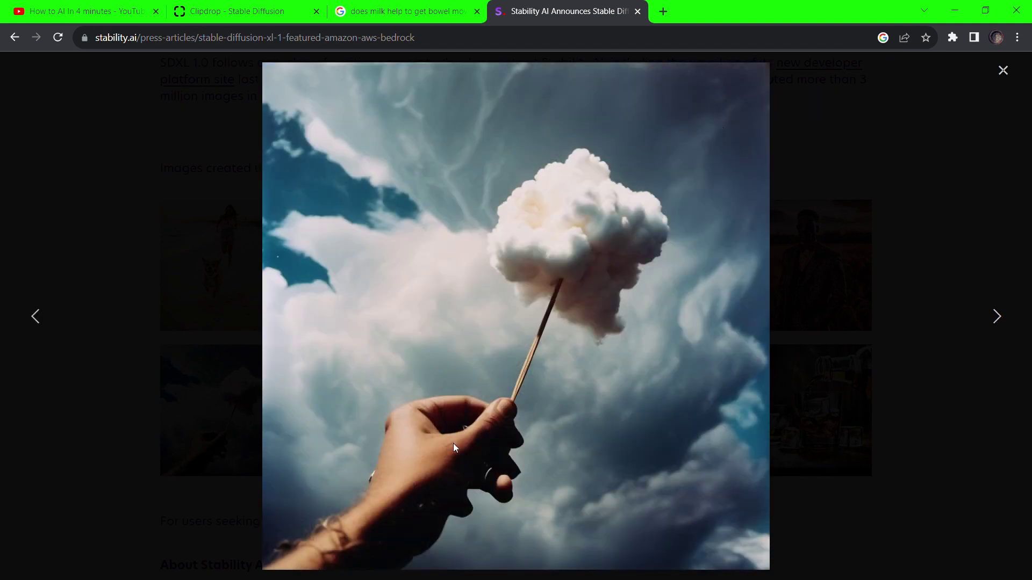
pyautogui.click(1000, 323)
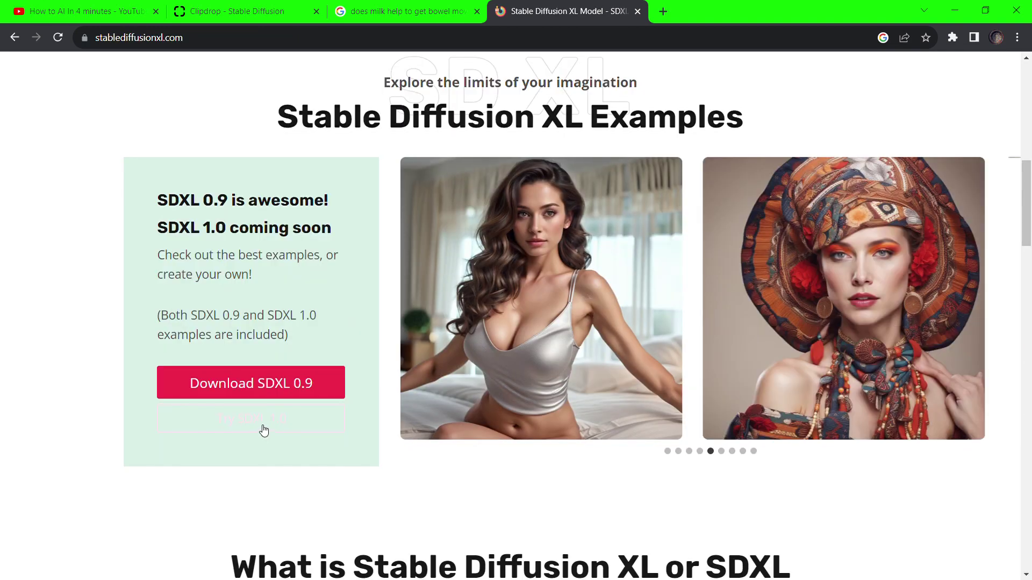
pyautogui.scroll(-1, 633, 388)
pyautogui.scroll(-2, 633, 388)
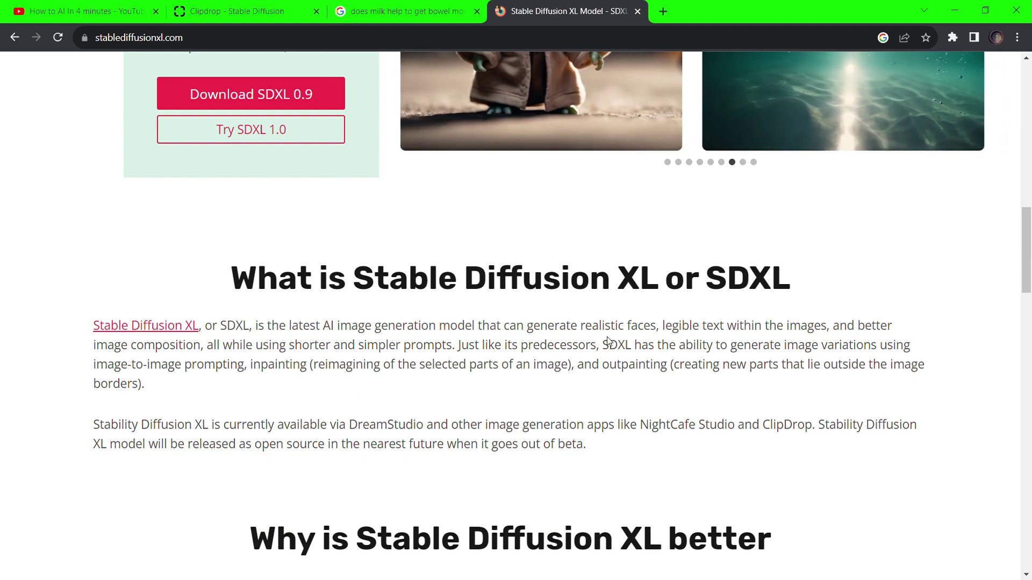
pyautogui.scroll(-2, 666, 399)
pyautogui.scroll(-2, 666, 400)
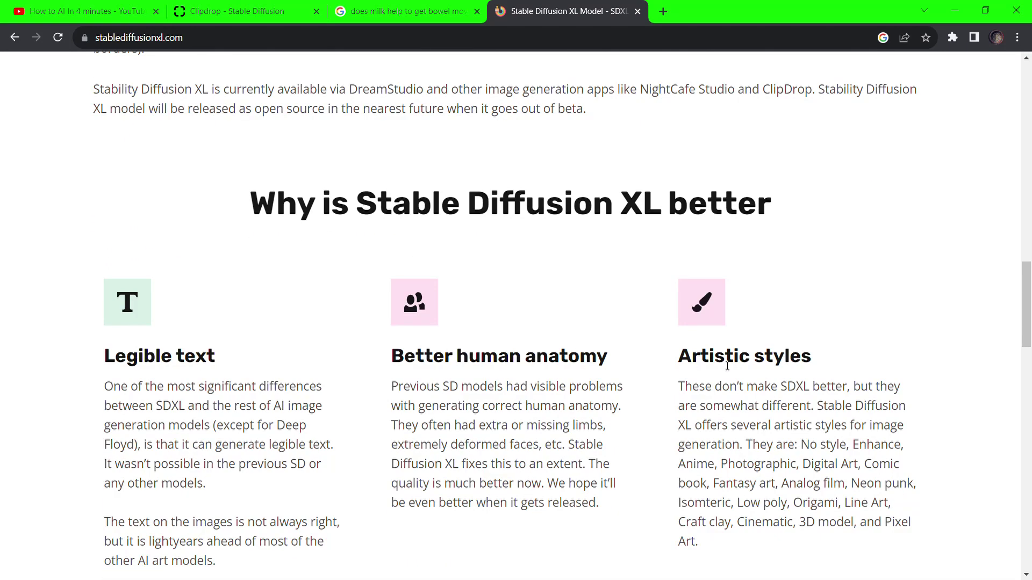
pyautogui.scroll(-3, 727, 365)
pyautogui.scroll(-1, 723, 363)
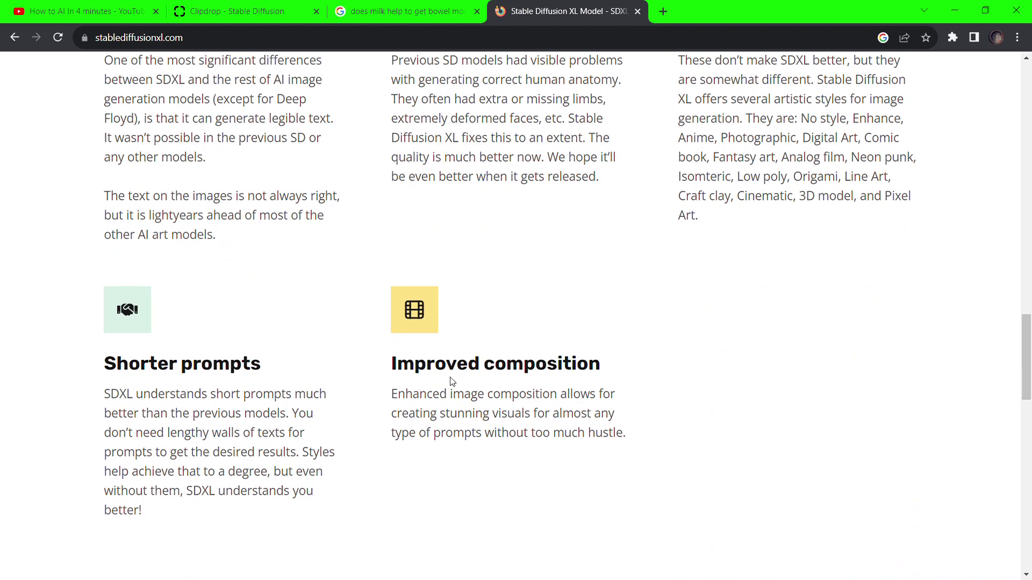
# - Return to the top of stablediffusionxl.com and switch to the Clipdrop Stable Diffusion XL tab
pyautogui.press('Home')
pyautogui.click(269, 6)
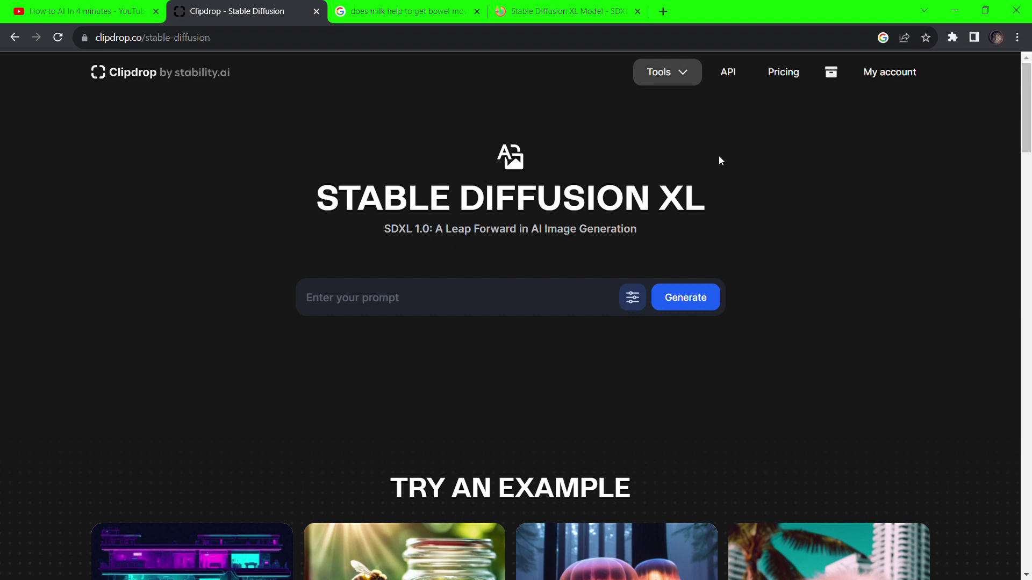
pyautogui.click(697, 79)
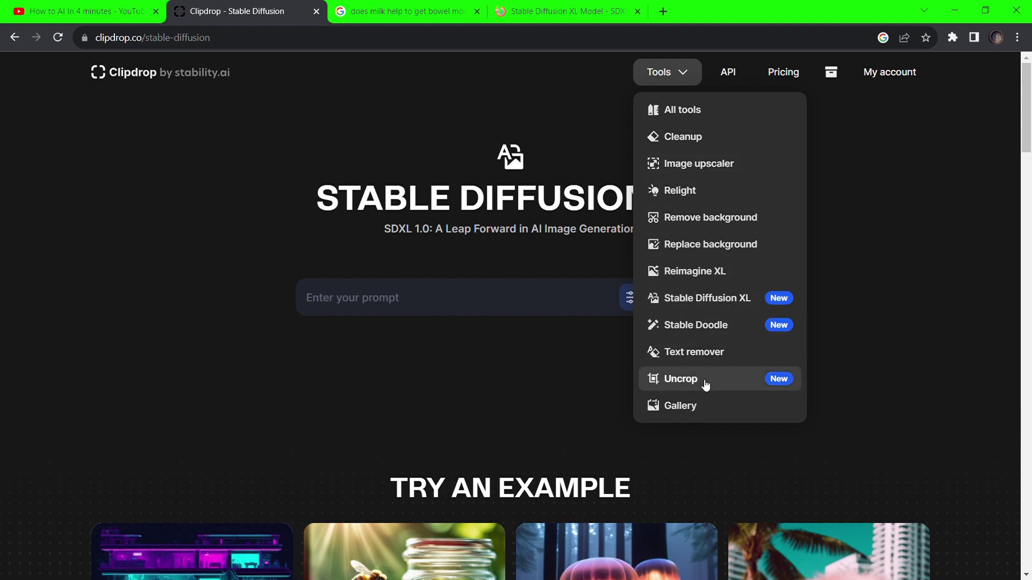
# - Clear the old cyberpunk text from the prompt box for the moonlit beach couple prompt
pyautogui.click(426, 302)
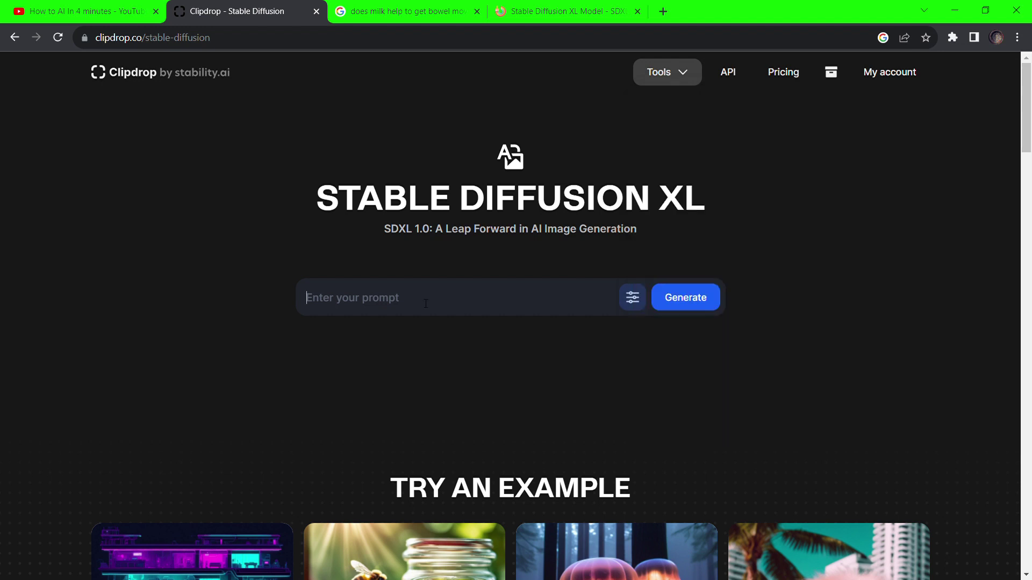
pyautogui.write('a p')
pyautogui.write('hotorealistic ')
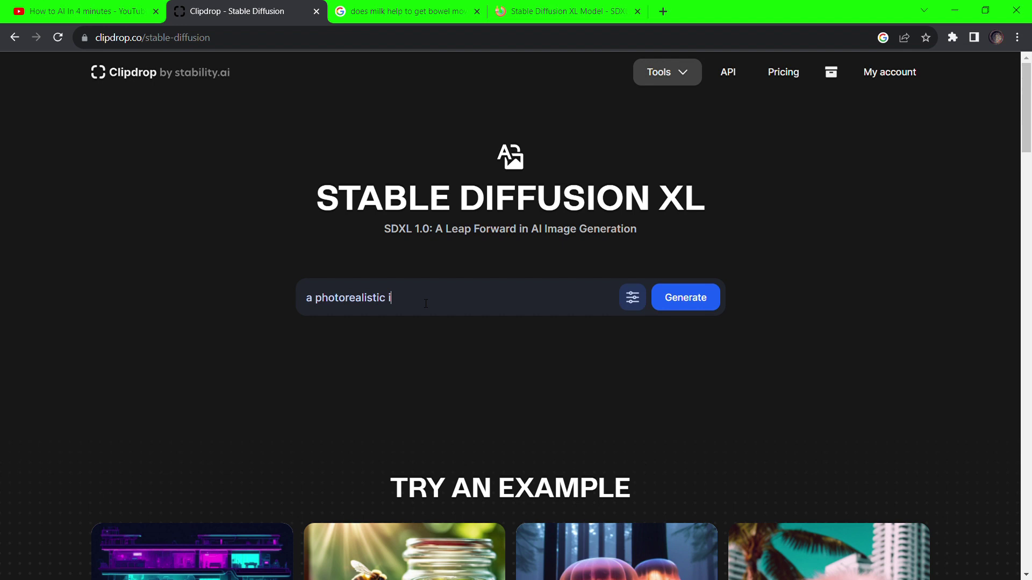
pyautogui.write('image of a man ')
pyautogui.write('walking on the beach ')
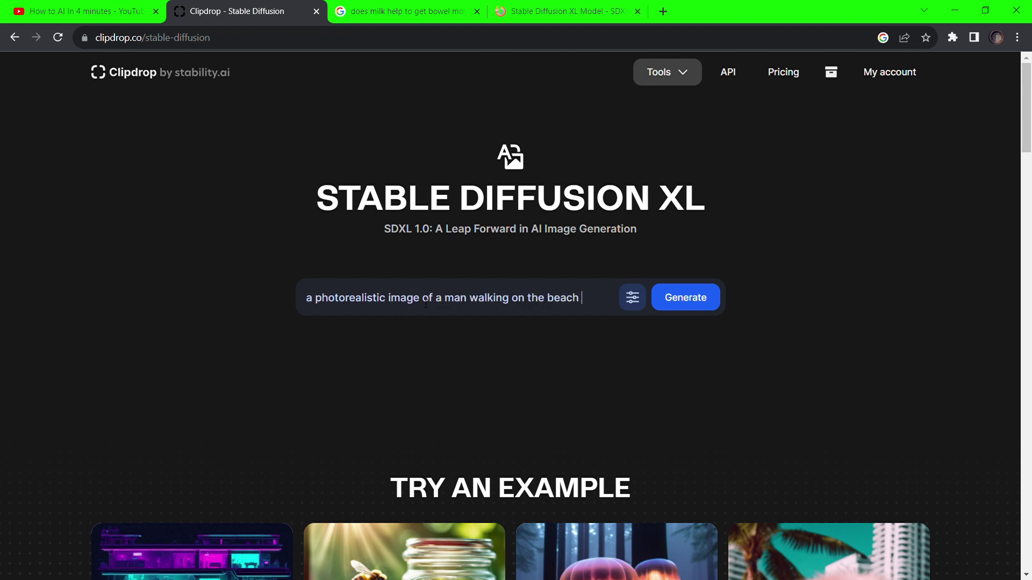
pyautogui.write('with his girlfriend')
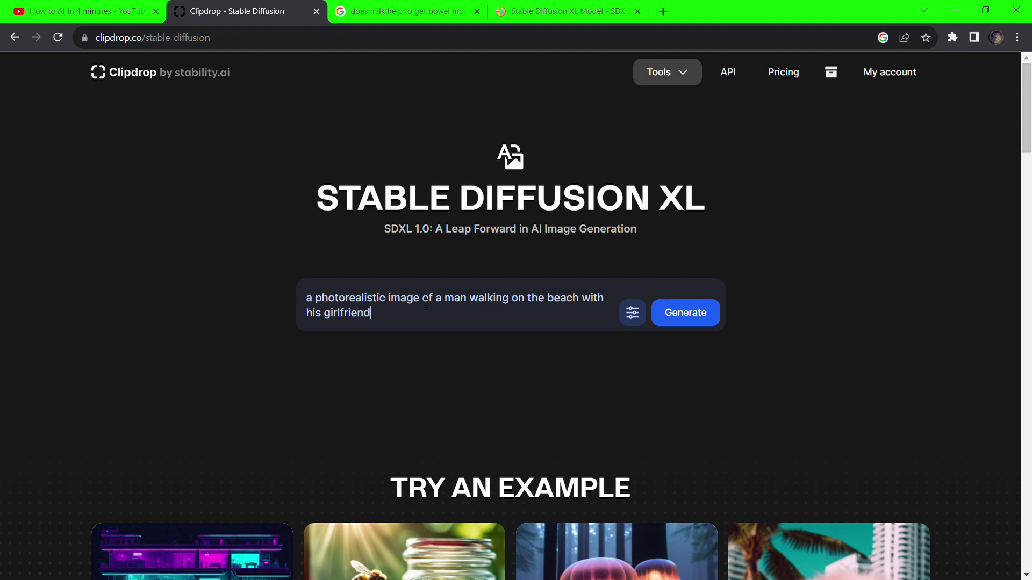
pyautogui.hotkey('ctrl', 'a')
pyautogui.press('BackSpace')
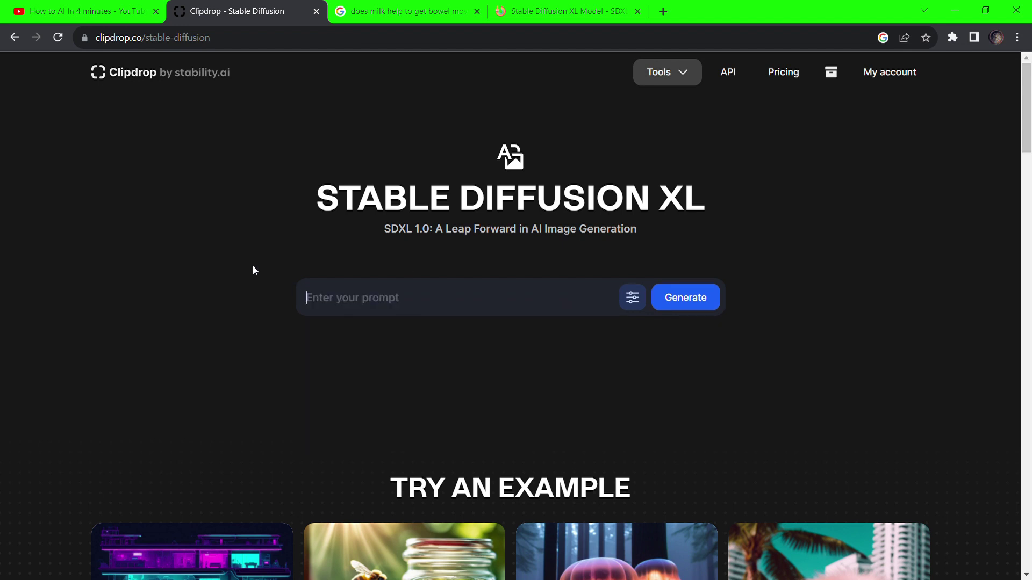
pyautogui.write('a cyberpunk c')
pyautogui.write('ity with robots ')
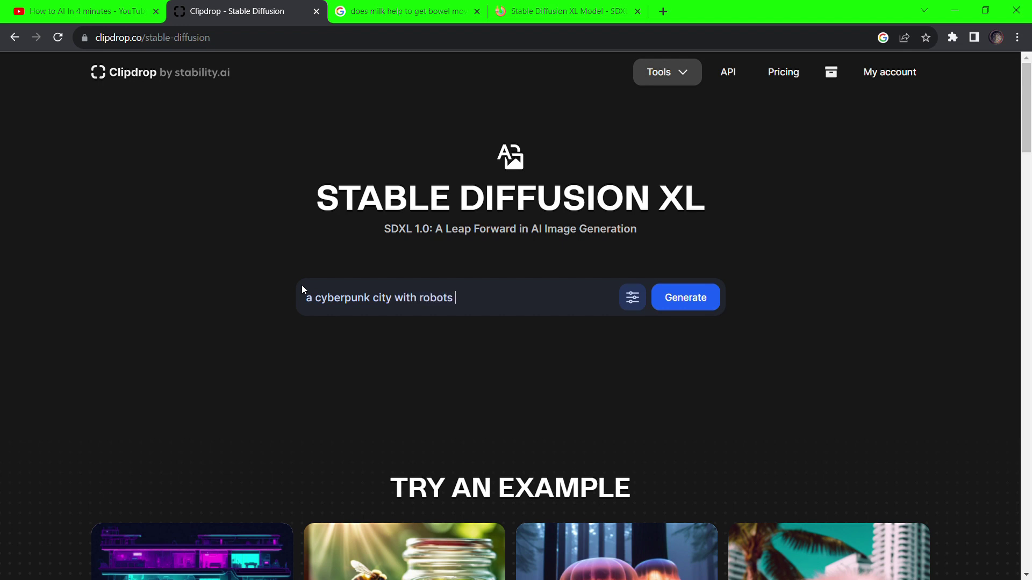
pyautogui.write('taking')
pyautogui.press('BackSpace')
pyautogui.press('BackSpace')
pyautogui.press('BackSpace')
pyautogui.press('BackSpace')
pyautogui.press('BackSpace')
pyautogui.press('BackSpace')
pyautogui.write('a photorealistic image of a man walking on the beach with his girlfriend ')
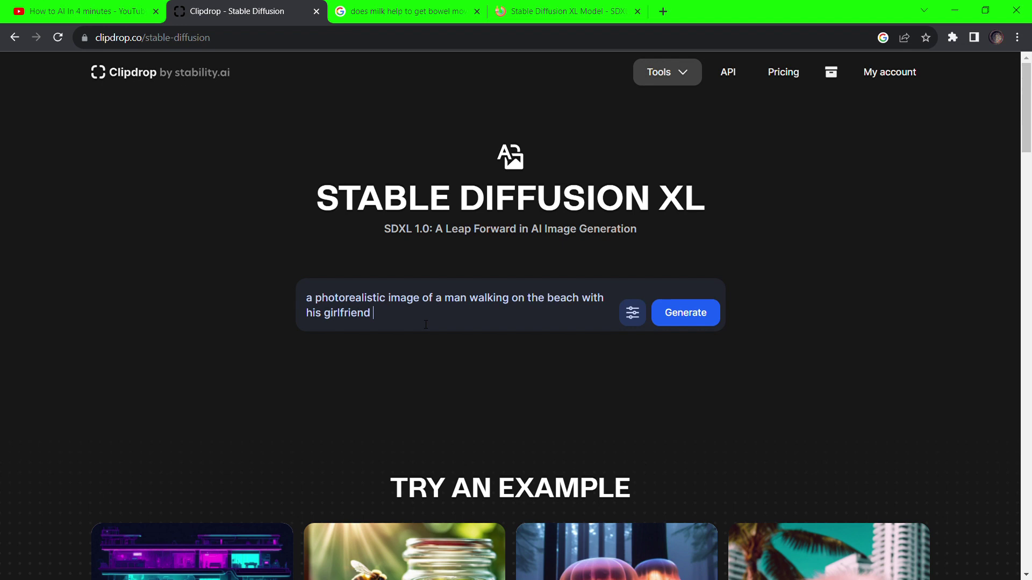
pyautogui.write('and the moon on the w')
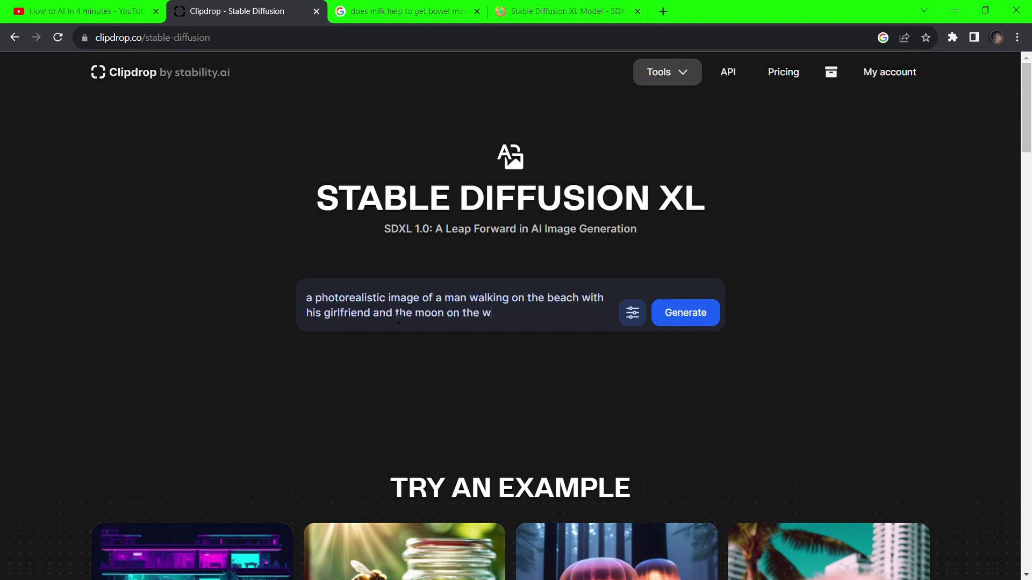
pyautogui.write('ater!')
# - Choose the Photographic style in settings and begin the 'No bad anatomy' negative prompt
pyautogui.click(632, 312)
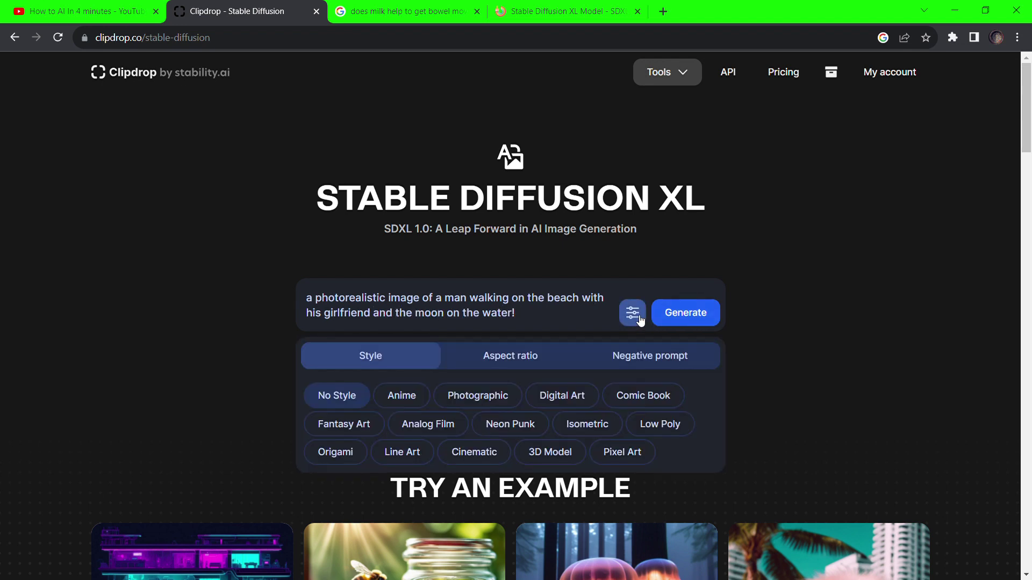
pyautogui.click(487, 358)
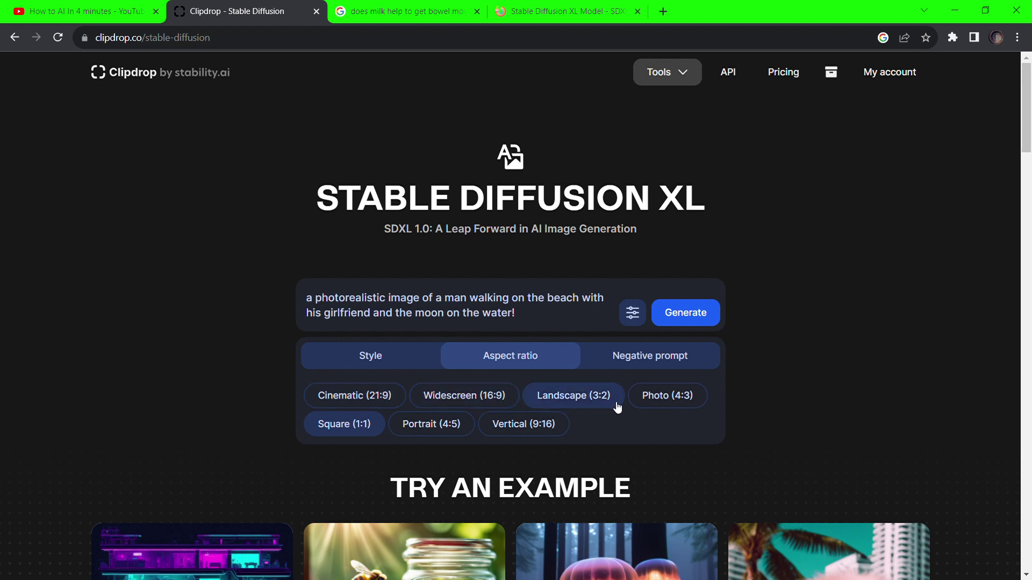
pyautogui.click(412, 360)
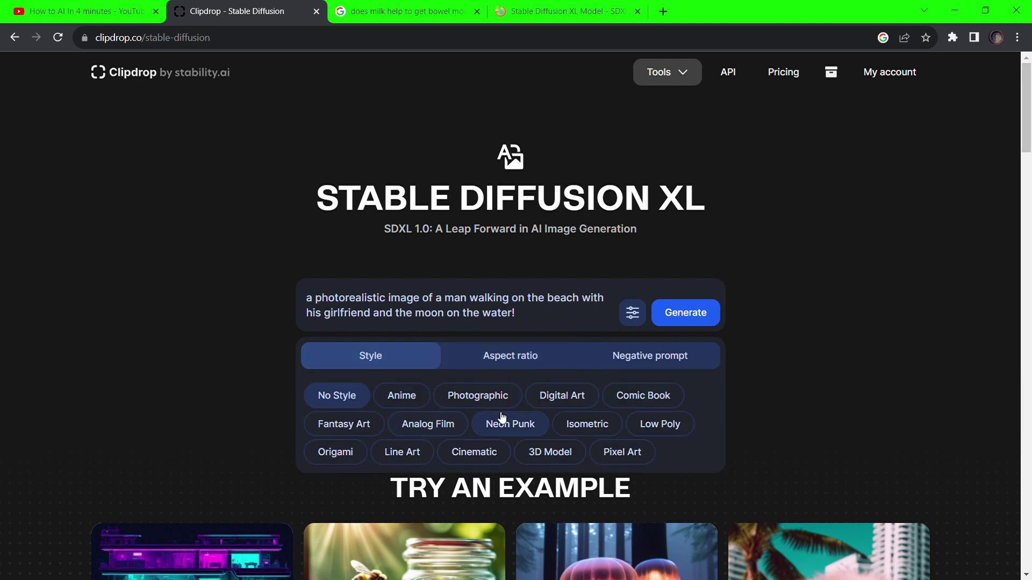
pyautogui.scroll(-1, 508, 424)
pyautogui.click(477, 385)
pyautogui.scroll(-1, 540, 432)
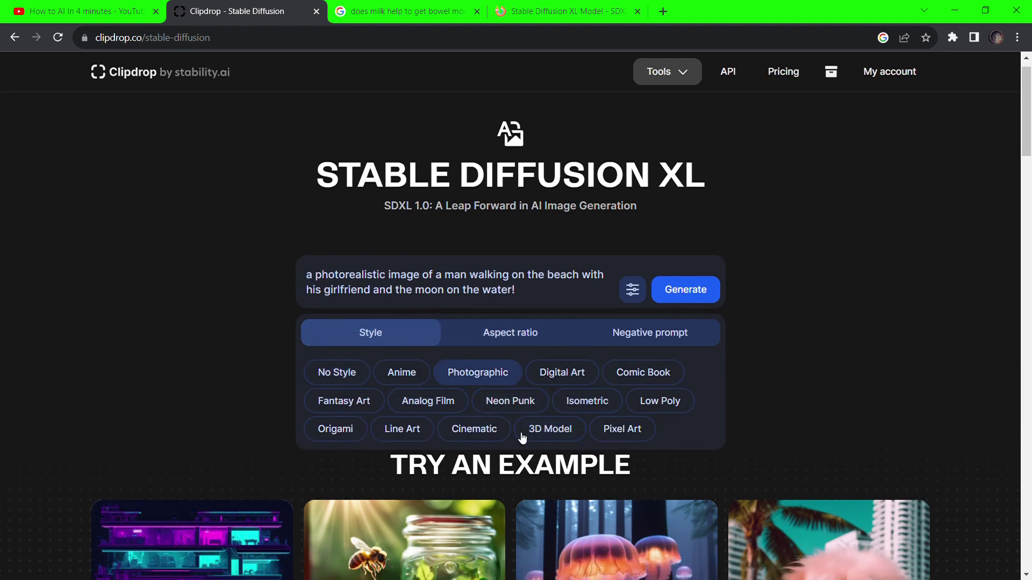
pyautogui.click(618, 339)
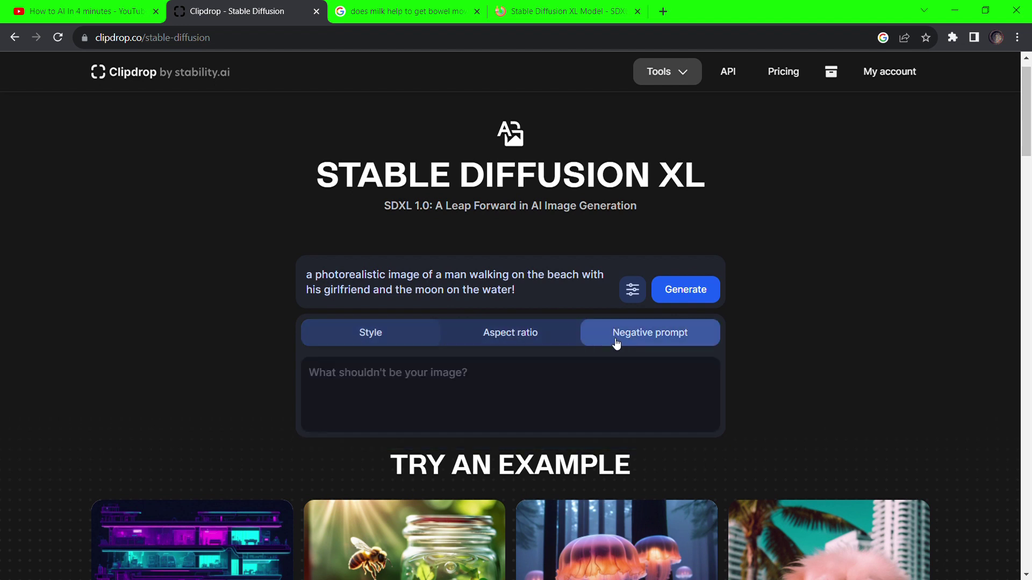
pyautogui.click(454, 380)
pyautogui.write('No ba')
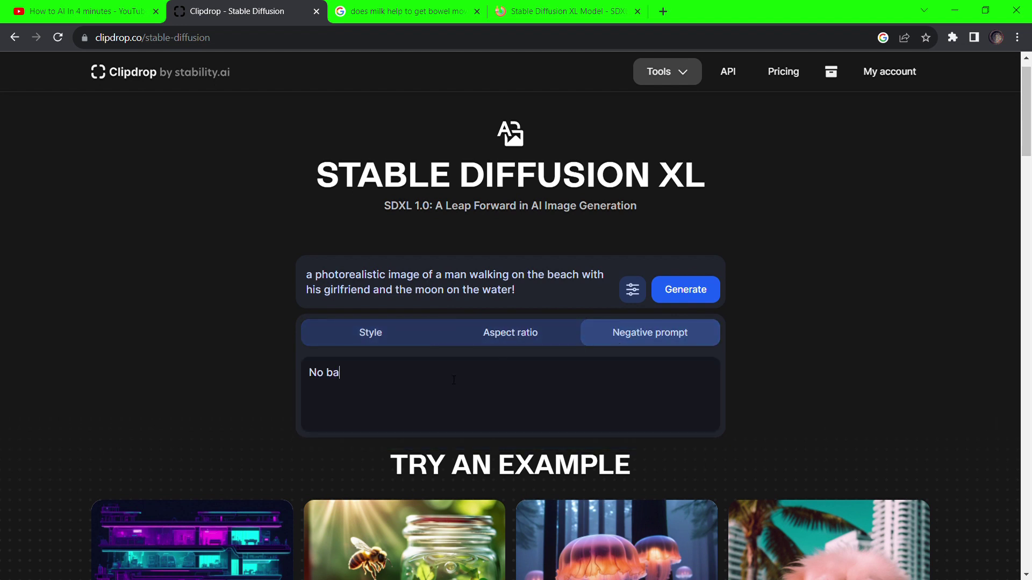
pyautogui.write('d anatomy')
# - Generate the beach images, skip the subscription offer, and view the second, third and fourth results
pyautogui.click(686, 290)
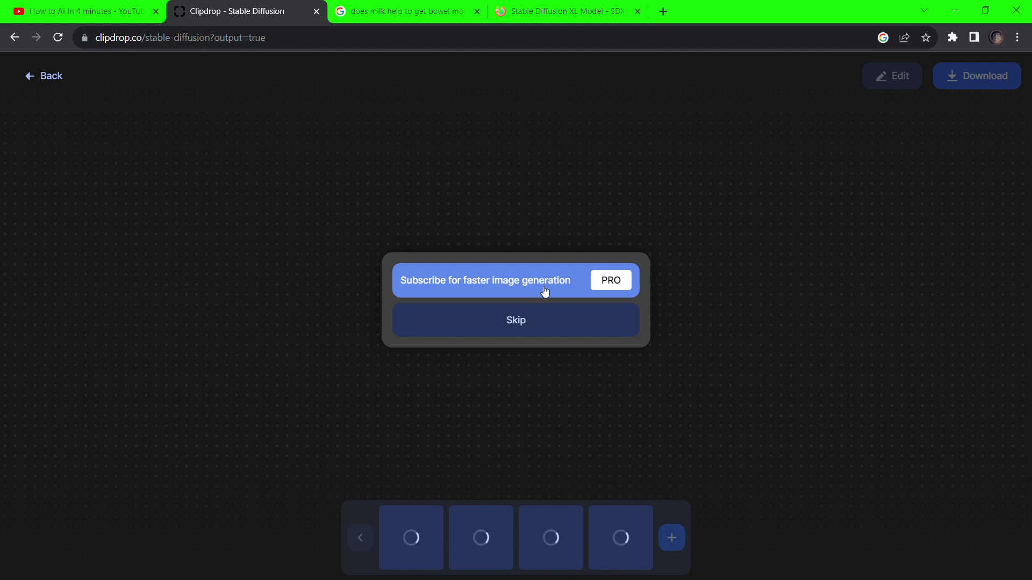
pyautogui.click(516, 321)
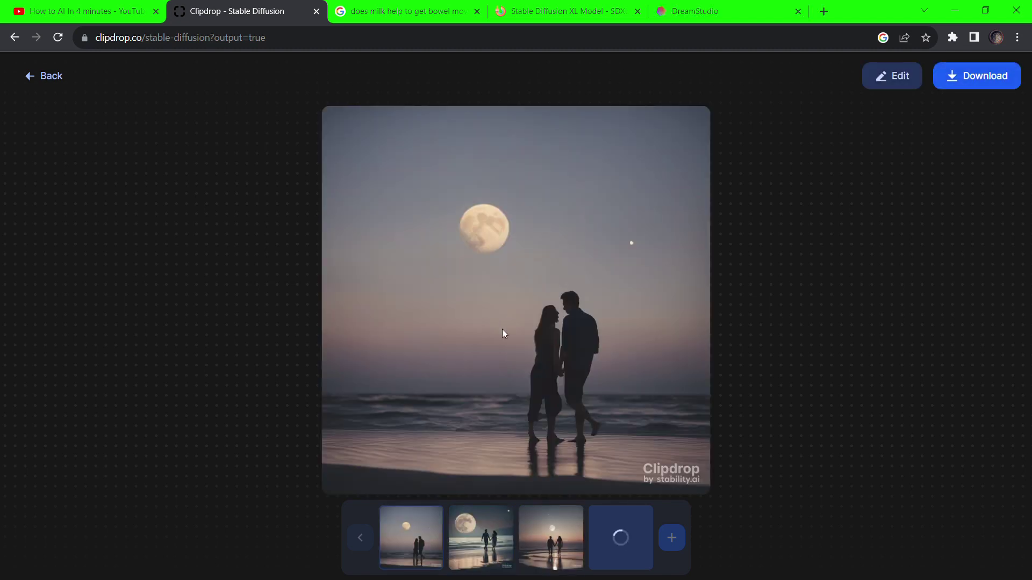
pyautogui.click(450, 538)
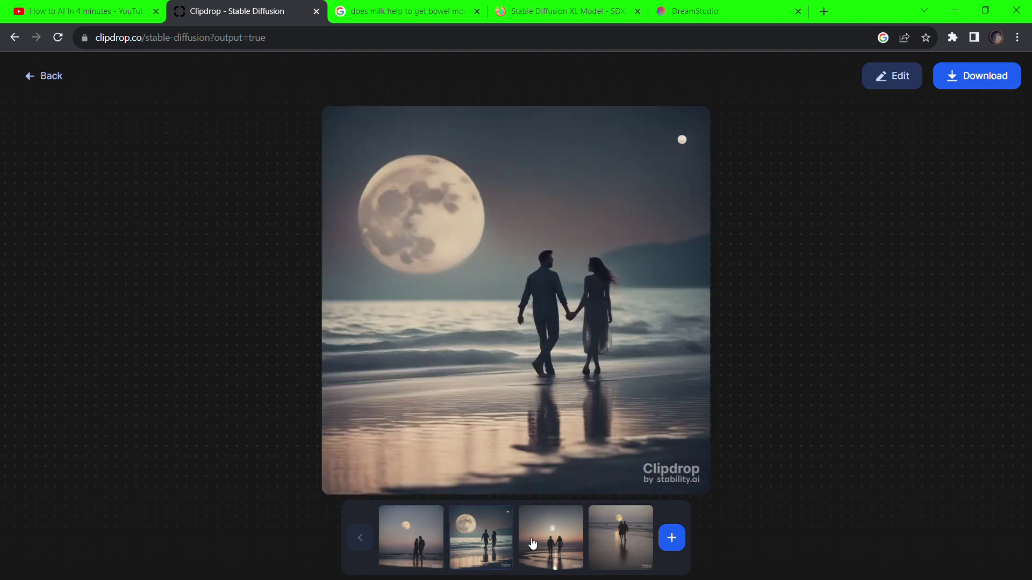
pyautogui.click(553, 546)
pyautogui.click(607, 547)
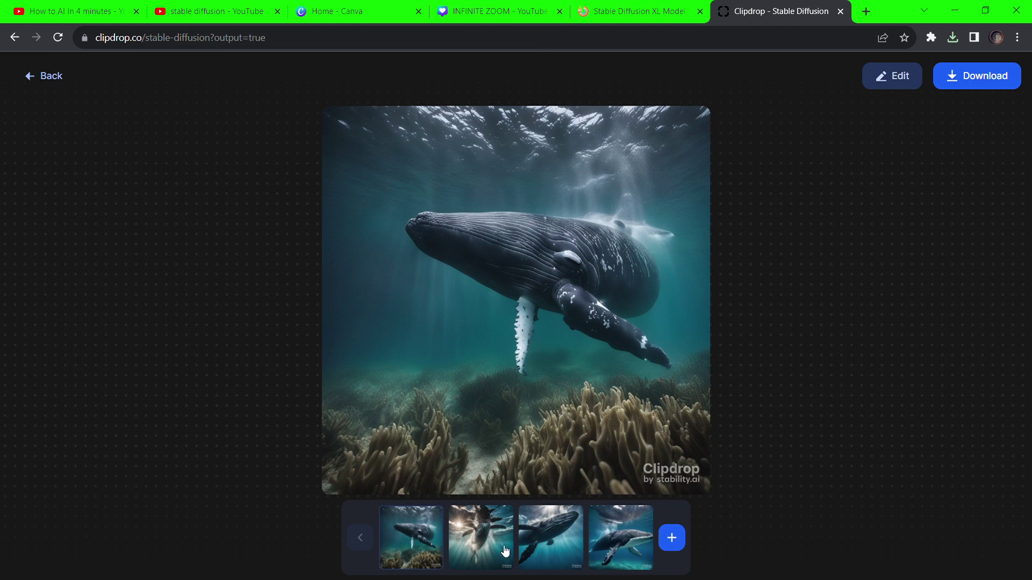
# - View the second, third and fourth underwater humpback whale variations
pyautogui.click(473, 545)
pyautogui.click(539, 544)
pyautogui.click(629, 538)
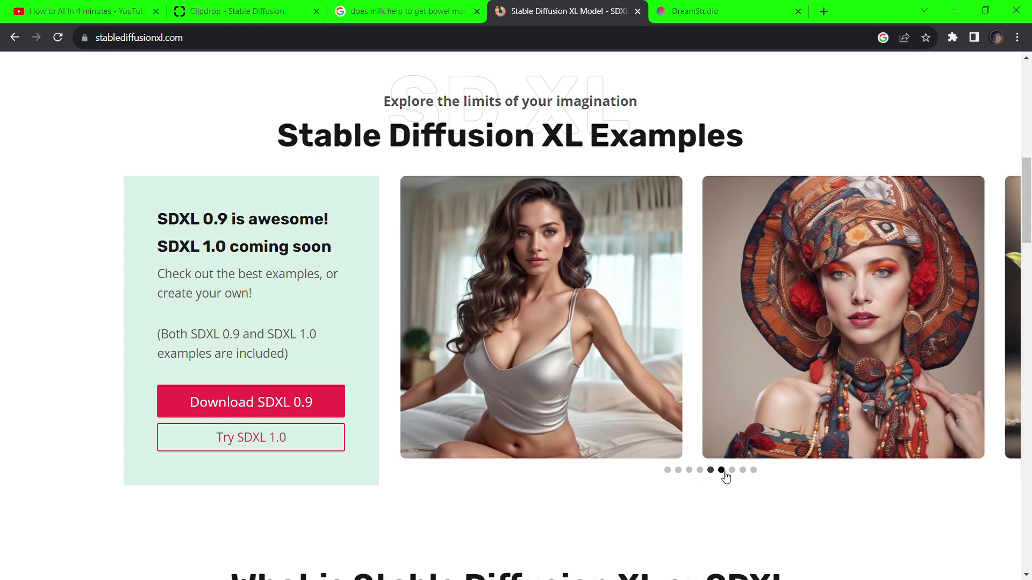
# - Page through four stablediffusionxl.com example slides, then bring up Clipdrop's Uncrop tool
pyautogui.click(731, 471)
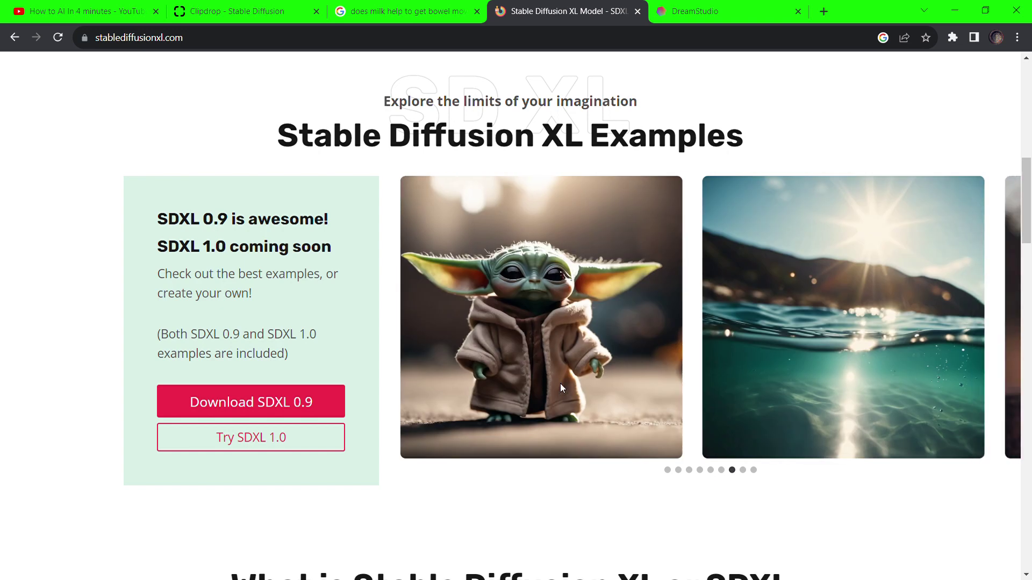
pyautogui.click(753, 471)
pyautogui.click(688, 472)
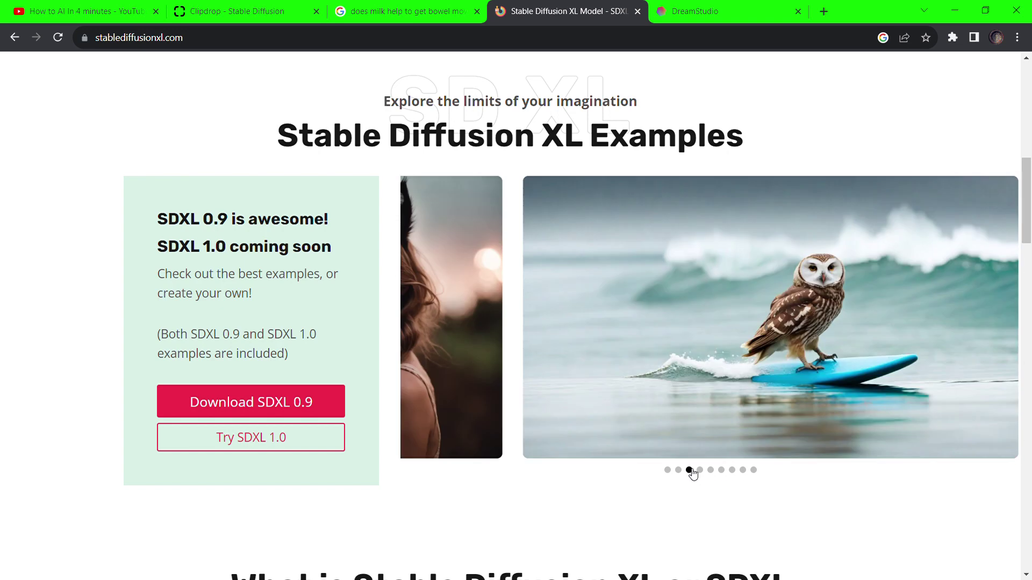
pyautogui.click(700, 471)
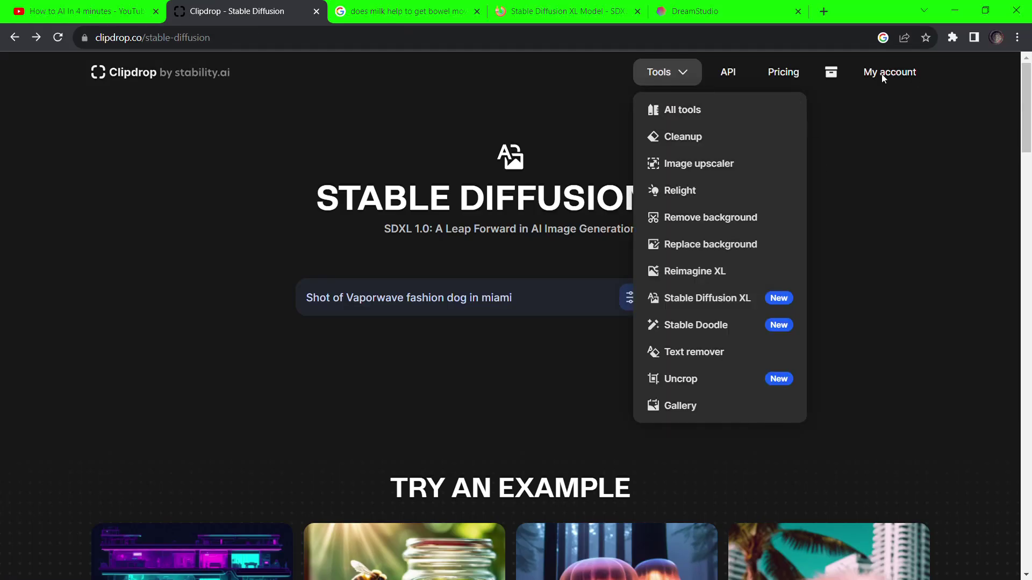
pyautogui.click(681, 378)
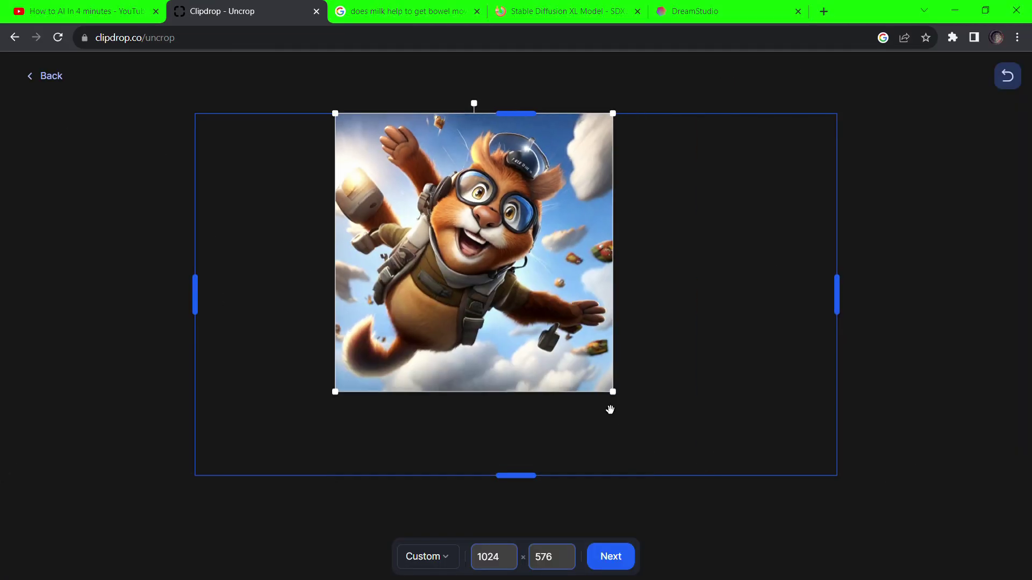
# - Position the squirrel image in the frame, generate uncropped versions, and download the third variant
pyautogui.moveTo(610, 404); pyautogui.dragTo(652, 445)
pyautogui.click(609, 555)
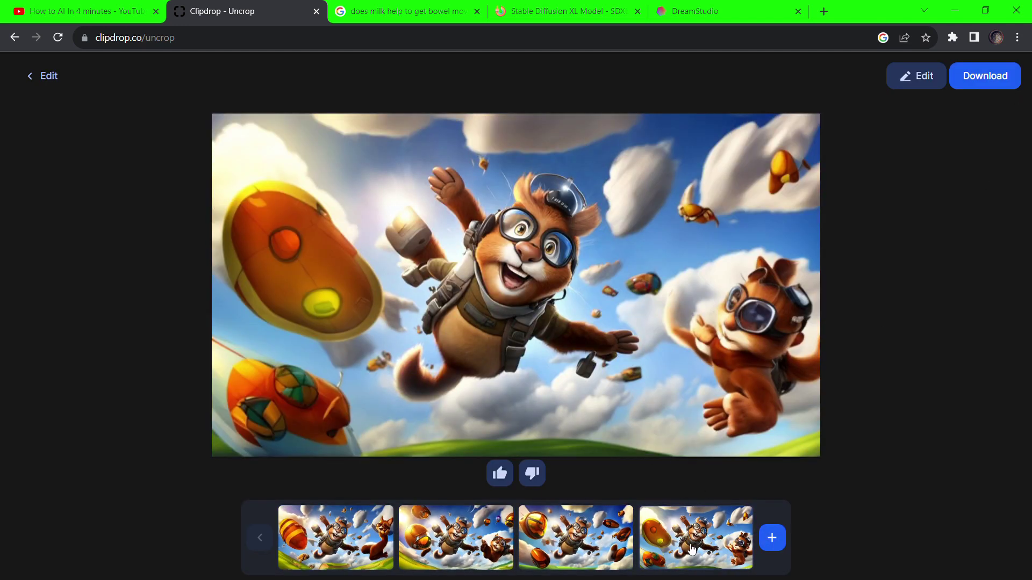
pyautogui.click(597, 532)
pyautogui.click(1008, 80)
# - Paste a new image, shrink and centre it, and generate a second set of expansions
pyautogui.click(40, 79)
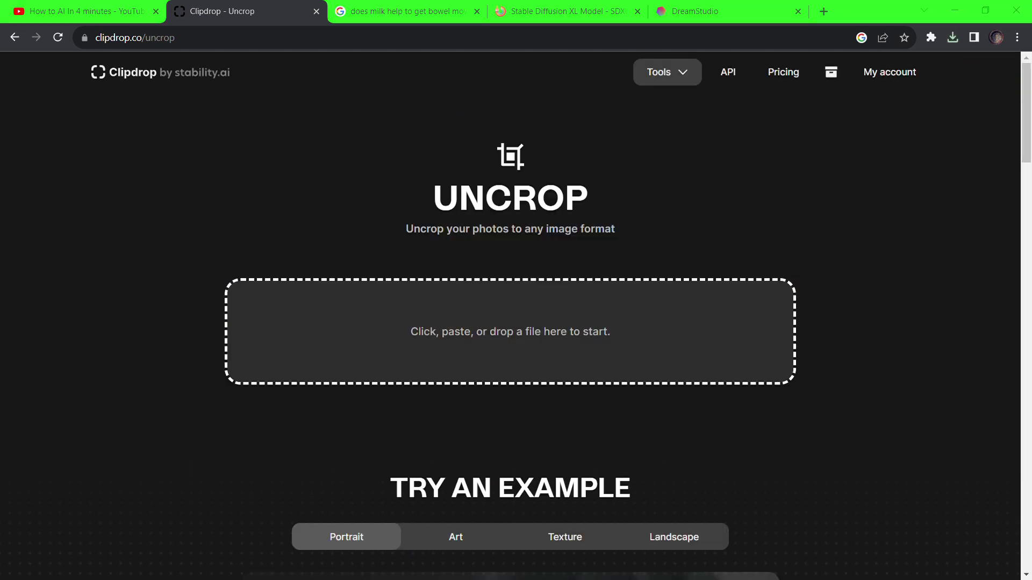
pyautogui.hotkey('ctrl', 'v')
pyautogui.moveTo(836, 476); pyautogui.dragTo(516, 306)
pyautogui.moveTo(462, 264); pyautogui.dragTo(623, 348)
pyautogui.click(611, 556)
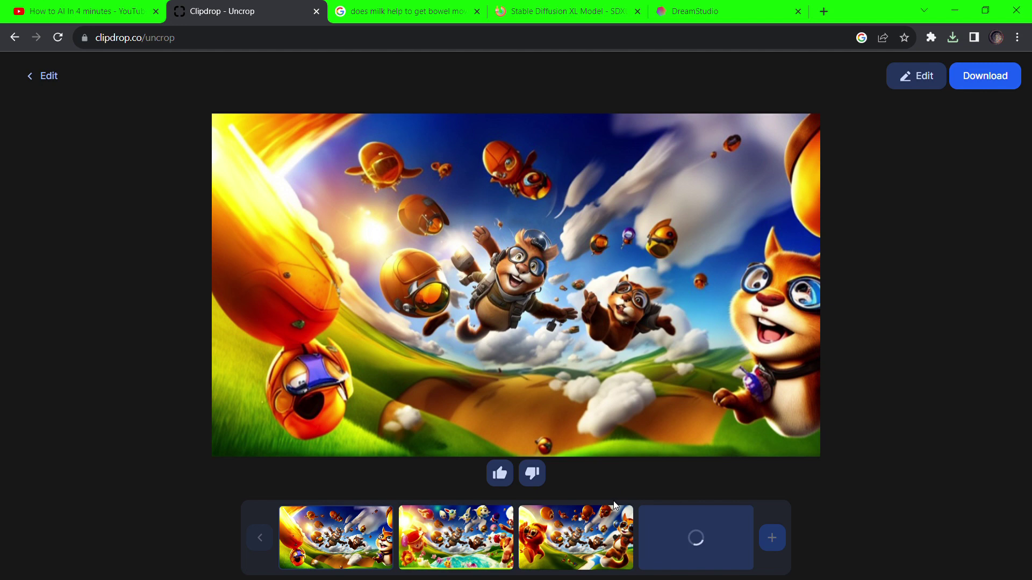
pyautogui.click(349, 546)
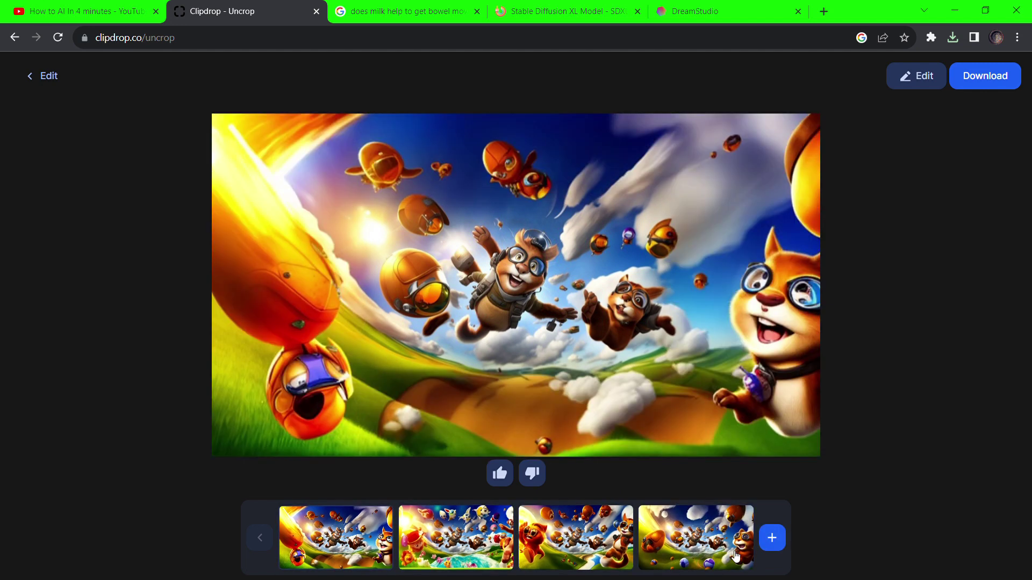
pyautogui.click(27, 78)
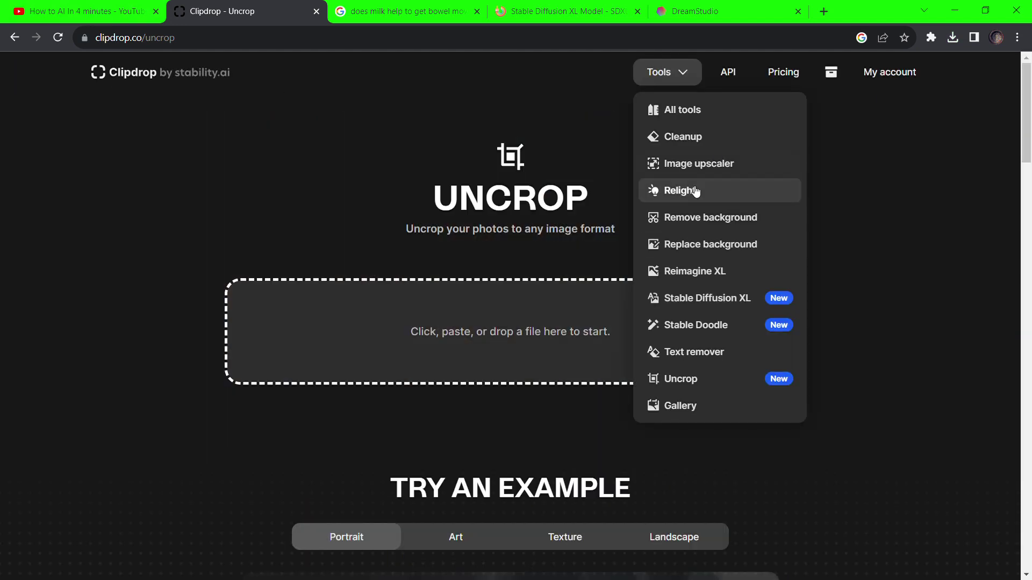